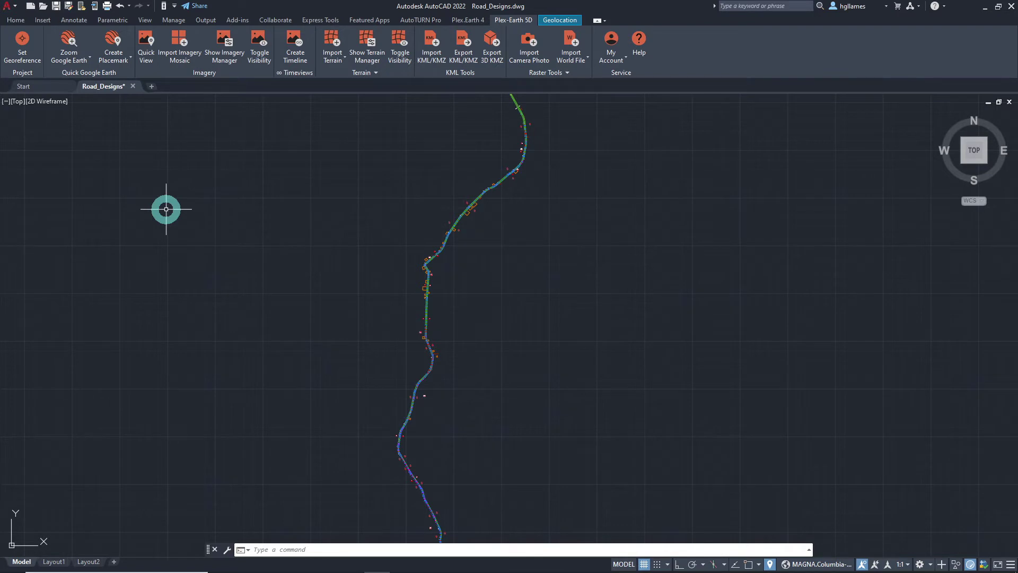
# Step: Confirm the existing coordinate-system georeference and start an imagery mosaic import
pyautogui.click(26, 59)
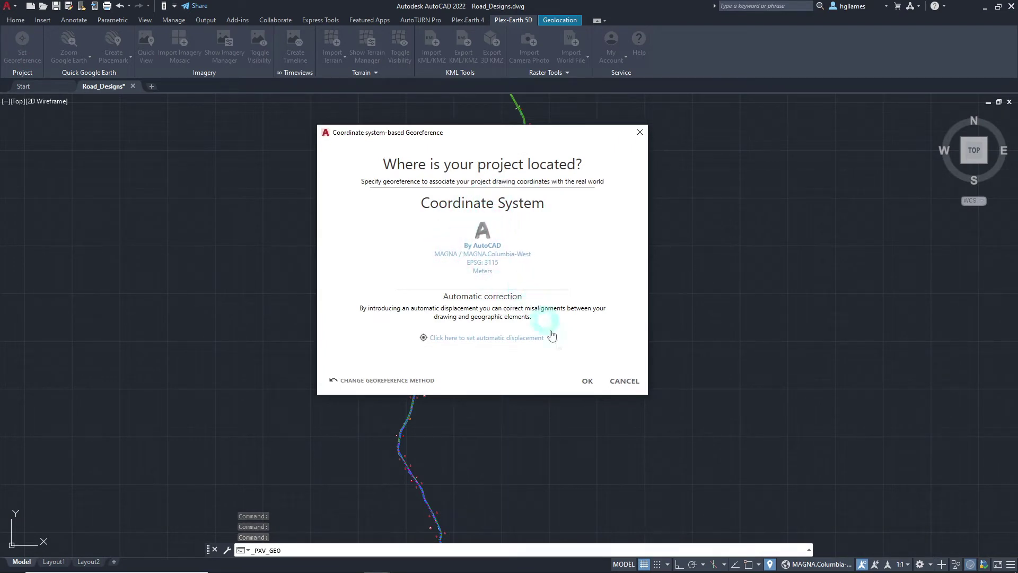
pyautogui.click(586, 380)
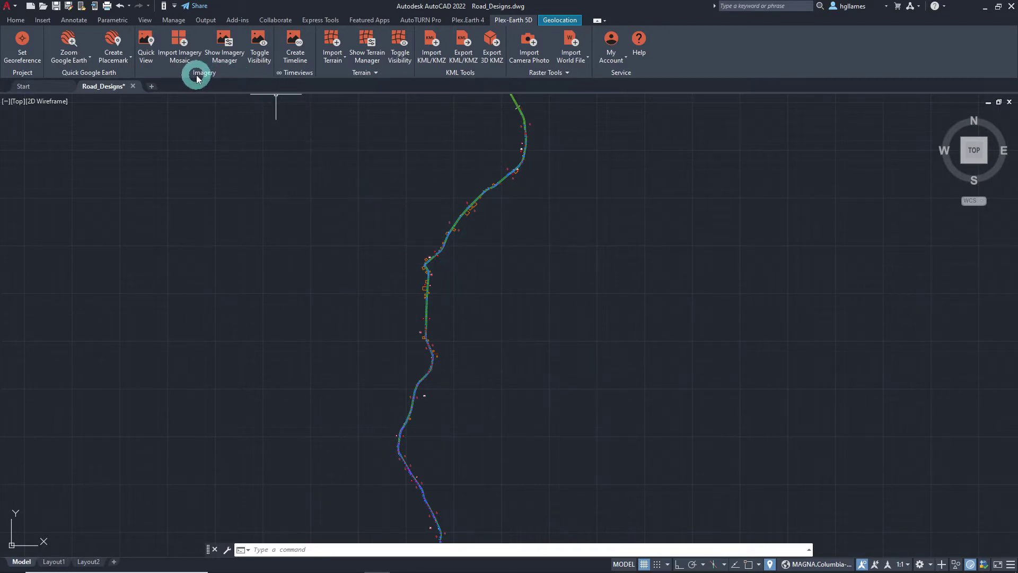
pyautogui.click(178, 53)
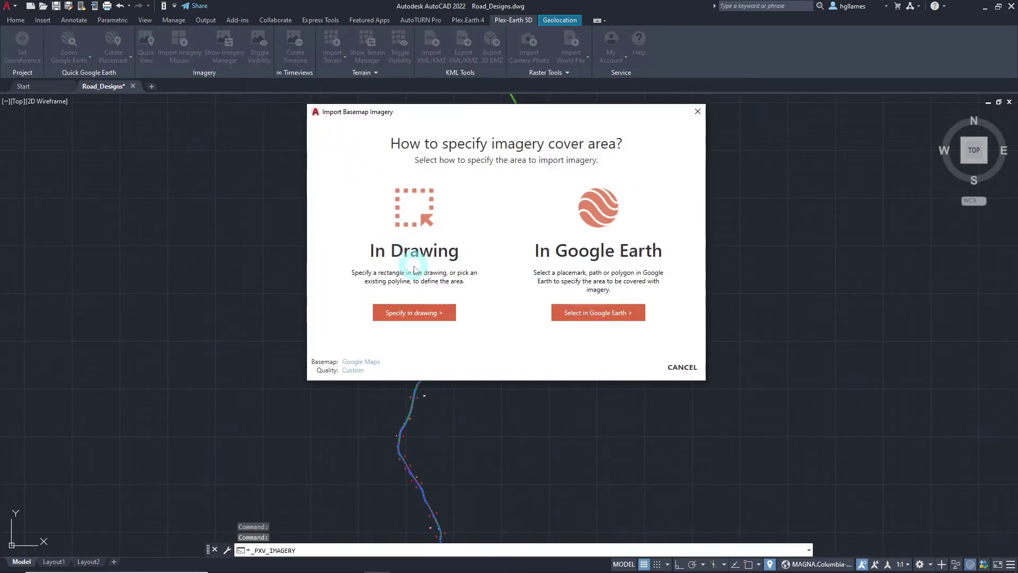
# Step: Set the basemap to Google Maps - Satellite with Custom quality
pyautogui.click(371, 361)
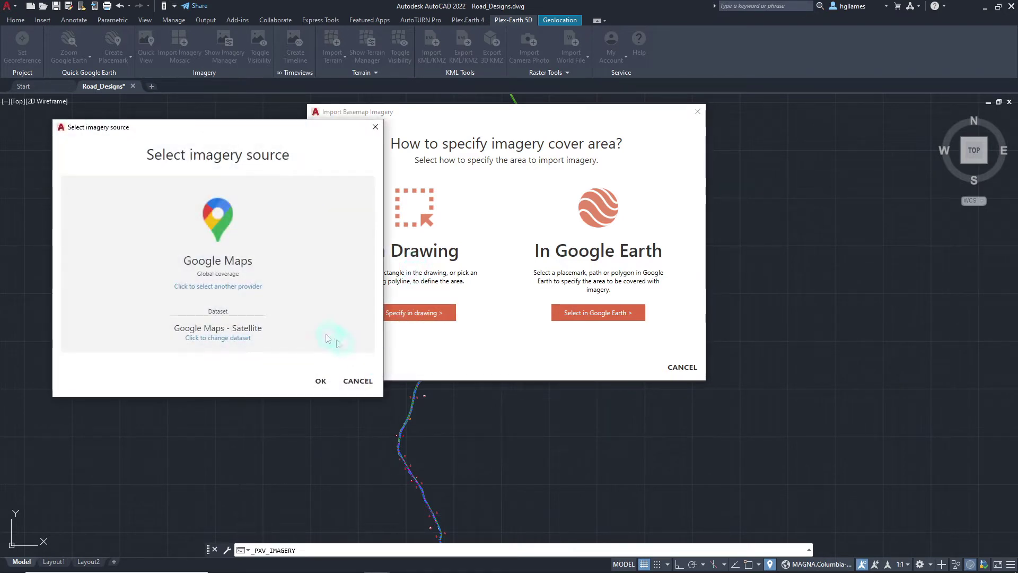
pyautogui.click(238, 269)
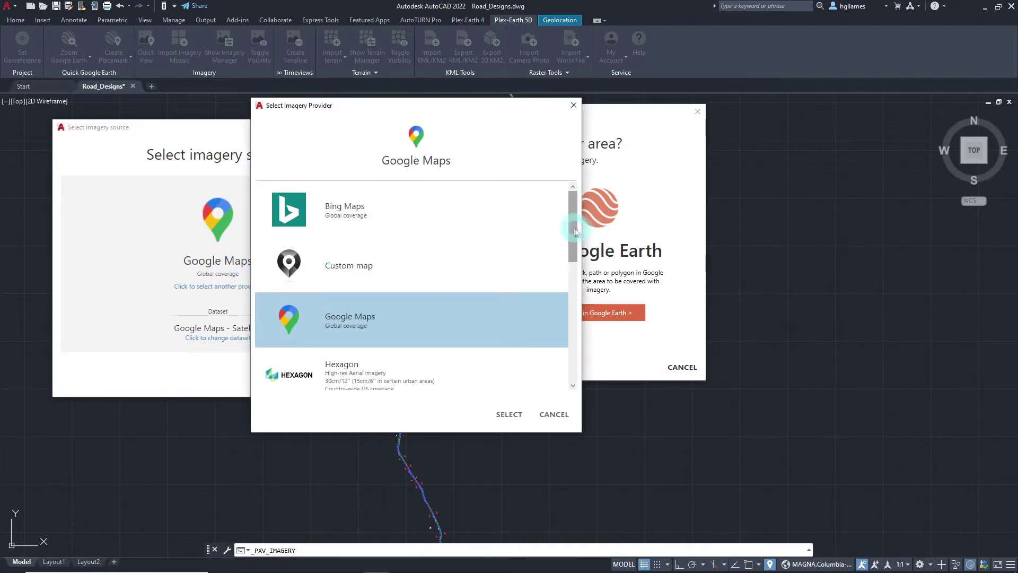
pyautogui.moveTo(571, 228)
pyautogui.mouseDown()
pyautogui.moveTo(568, 327)
pyautogui.moveTo(574, 227)
pyautogui.mouseUp()
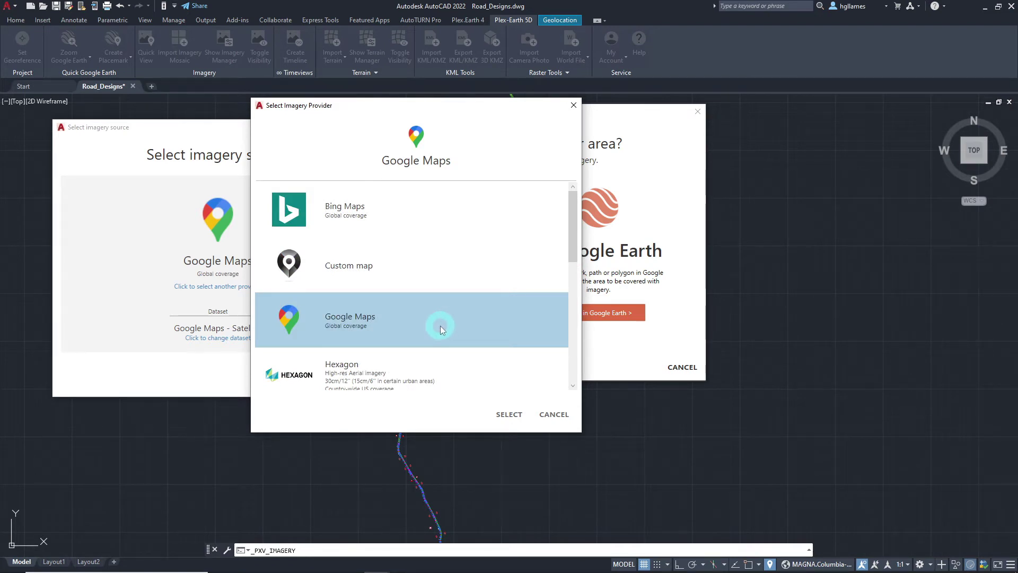
pyautogui.click(510, 415)
pyautogui.click(314, 382)
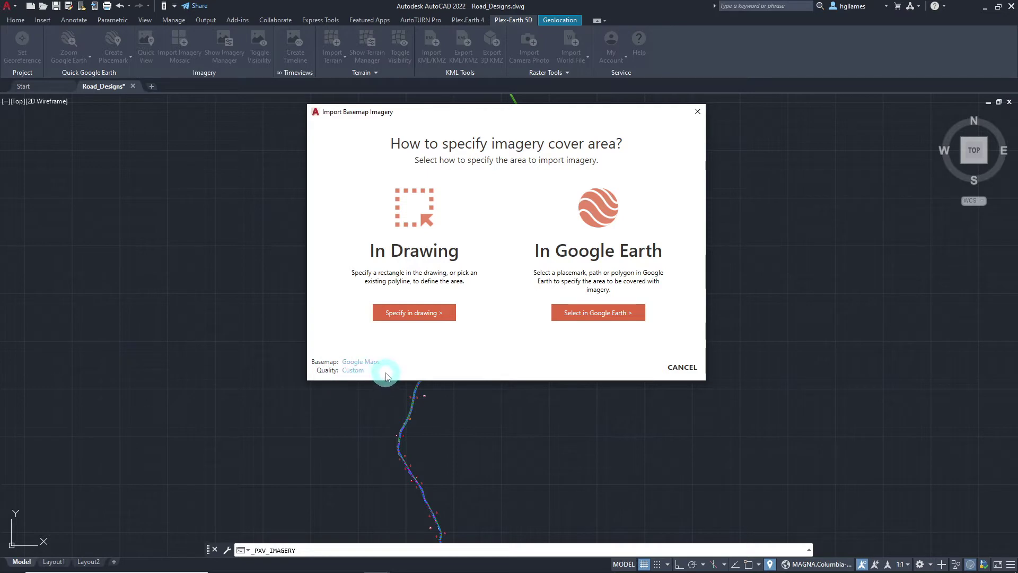
pyautogui.click(353, 370)
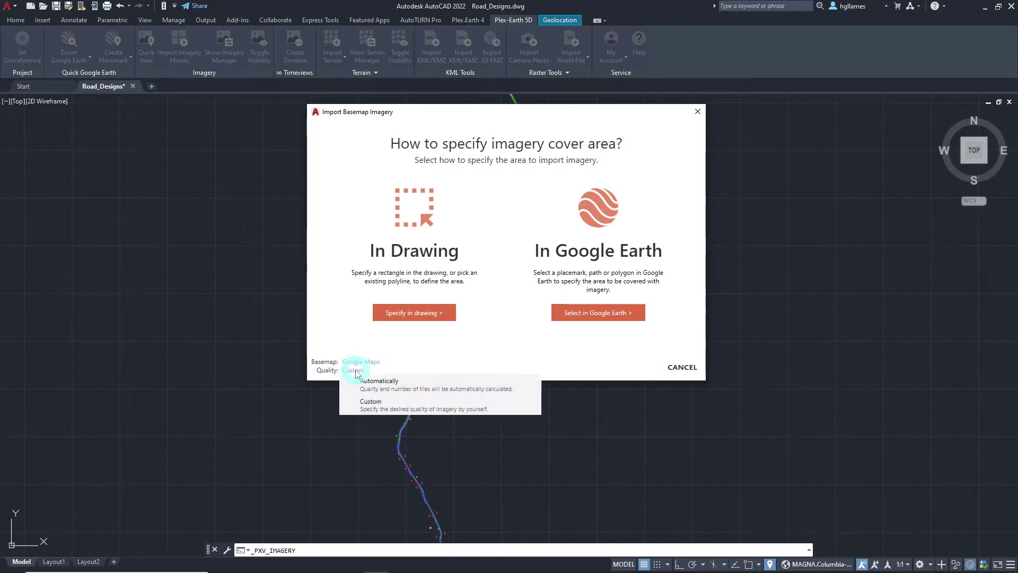
pyautogui.click(527, 406)
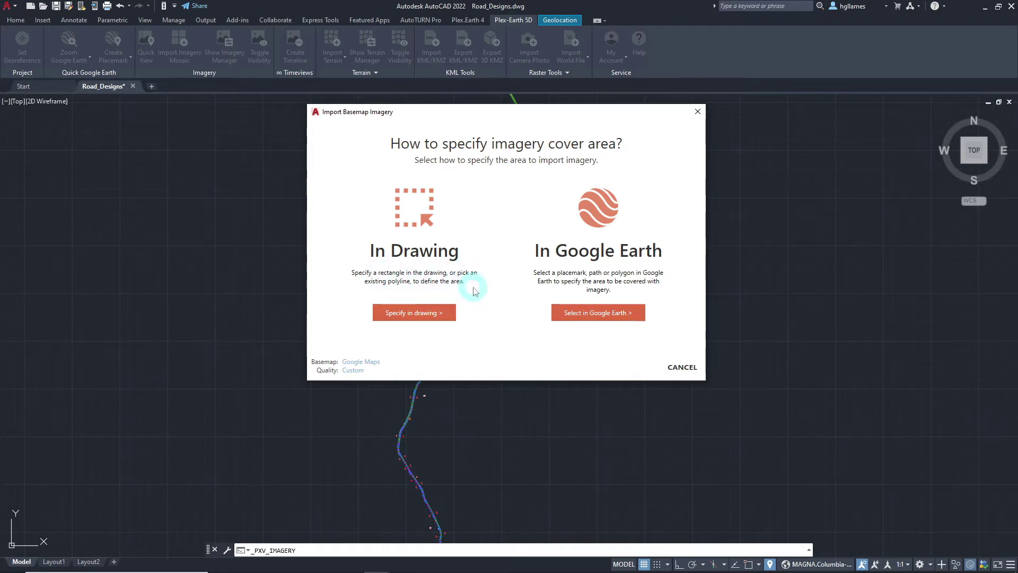
# Step: Draw the imagery area around the road and accept Zoom Level 19 with 49 tiles
pyautogui.click(411, 313)
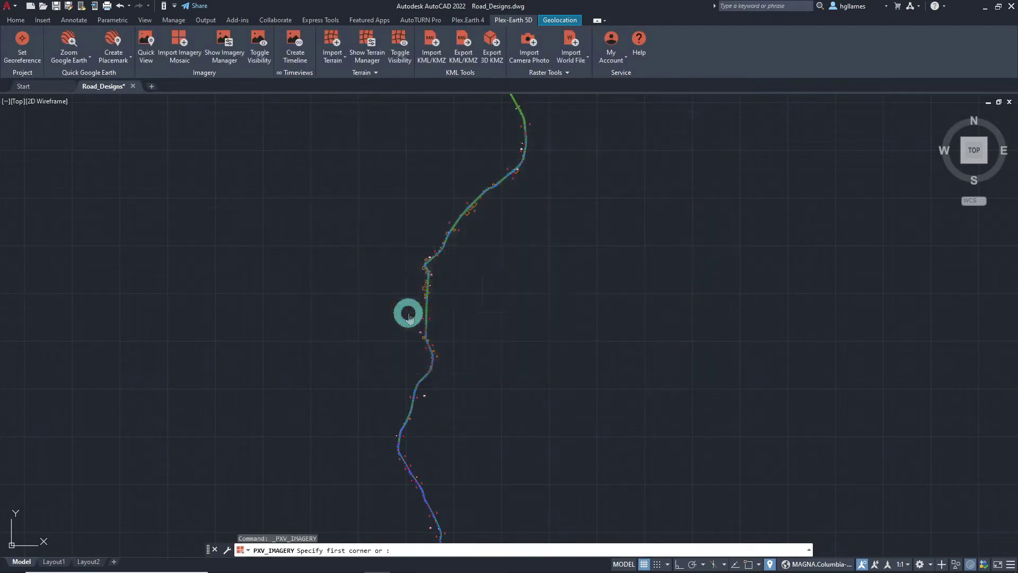
pyautogui.click(250, 127)
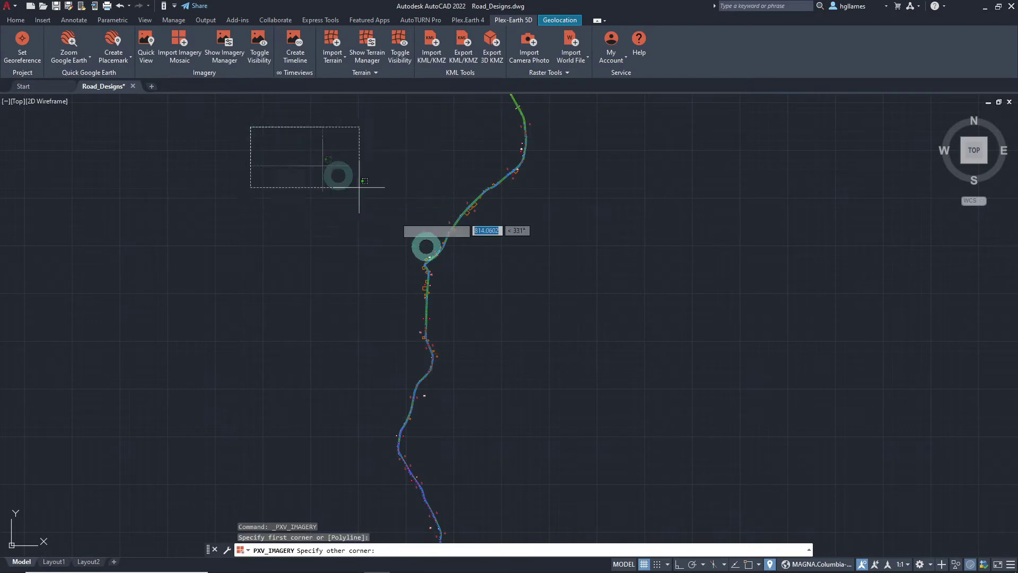
pyautogui.click(640, 477)
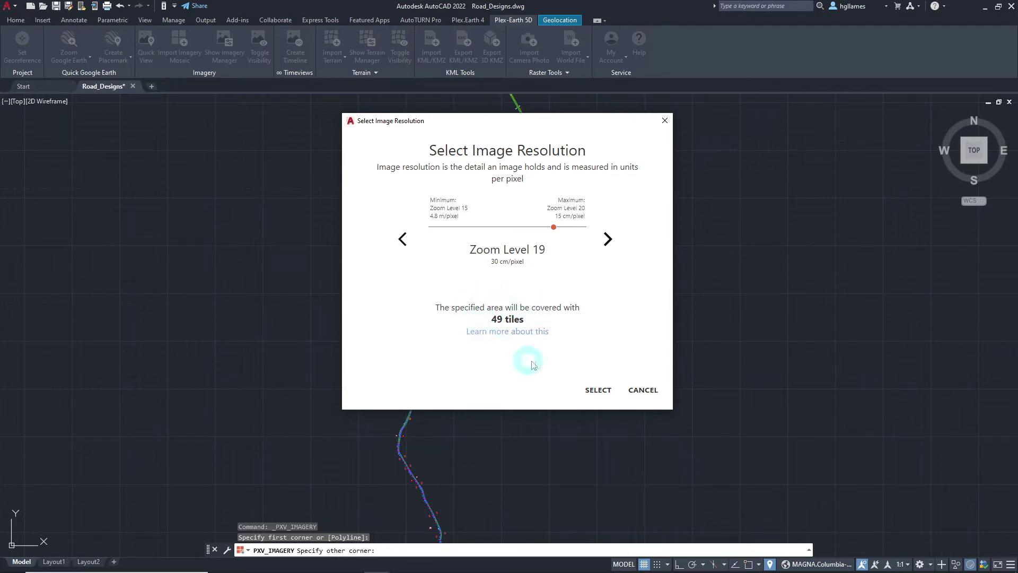
pyautogui.click(598, 390)
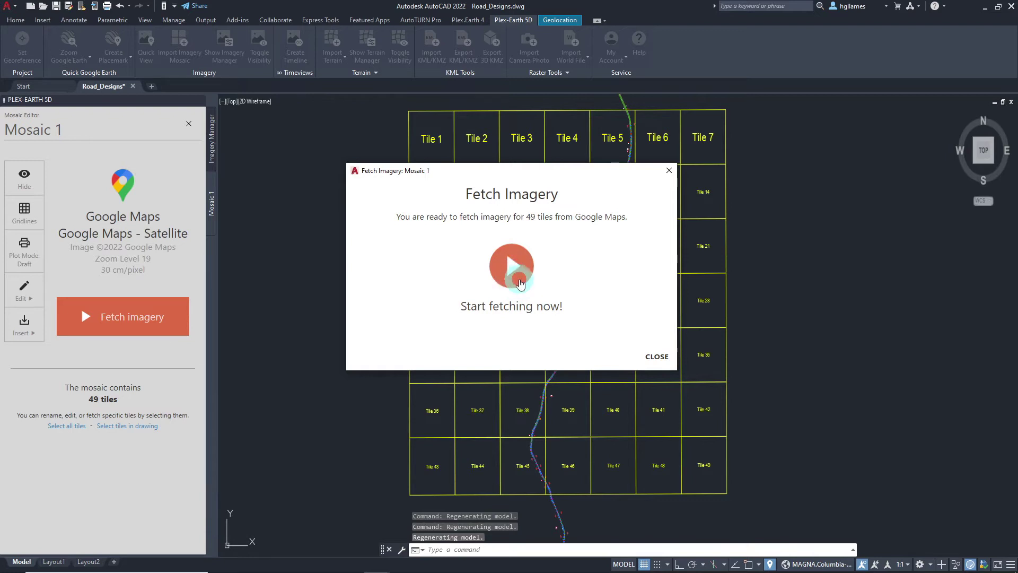
# Step: Create the 49-tile Mosaic 1 grid without fetching, then begin picking tiles in the drawing
pyautogui.click(520, 284)
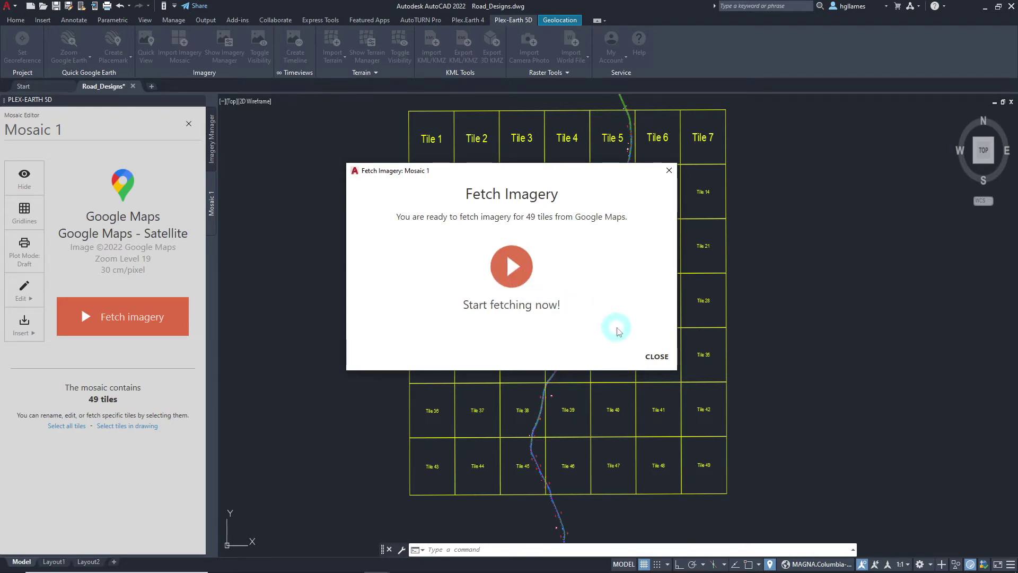
pyautogui.click(656, 356)
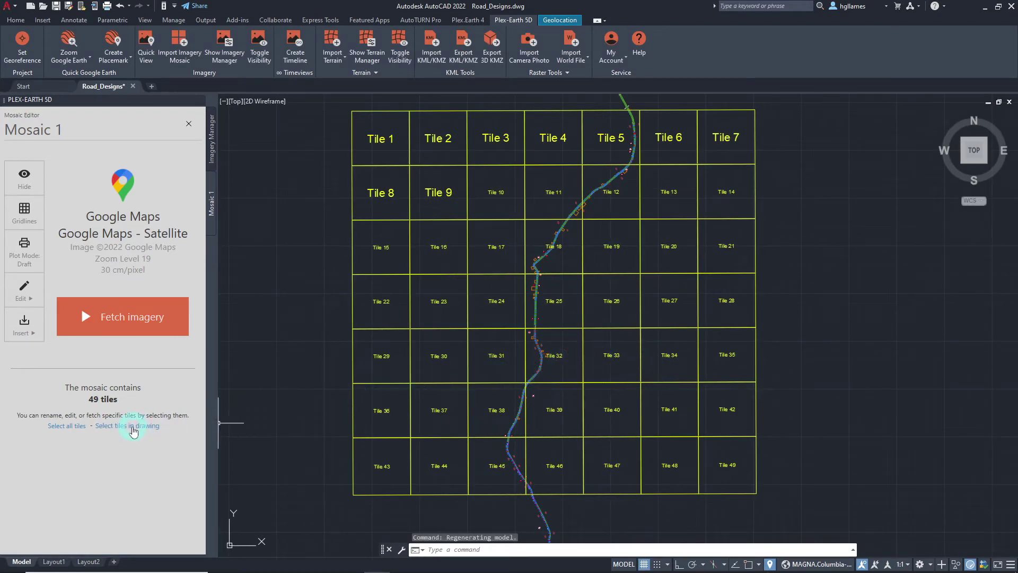
pyautogui.click(132, 427)
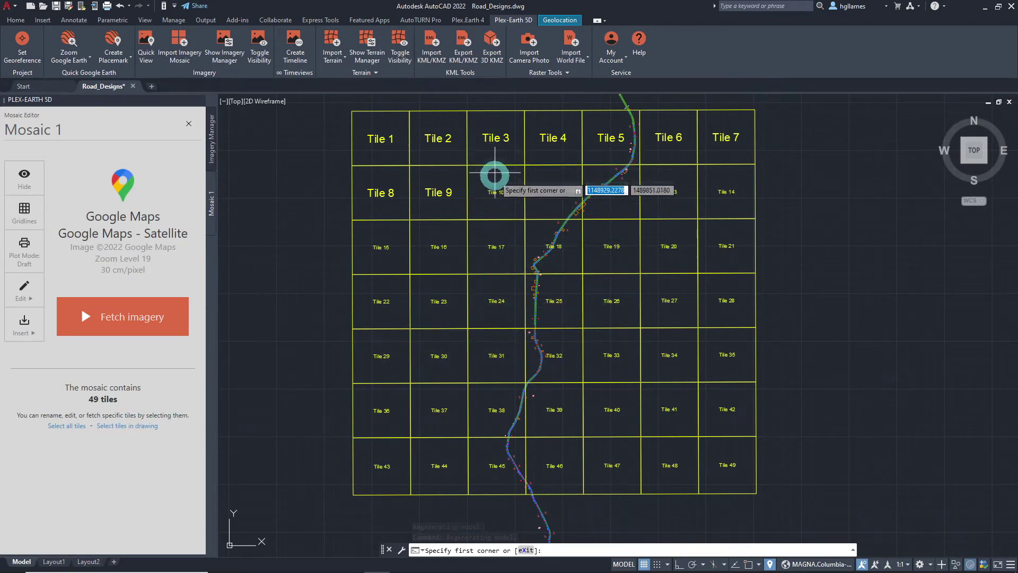
# Step: Select 21 road tiles: window the 18 crossed tiles, then add Tiles 3, 4 and 5
pyautogui.click(492, 190)
pyautogui.click(609, 460)
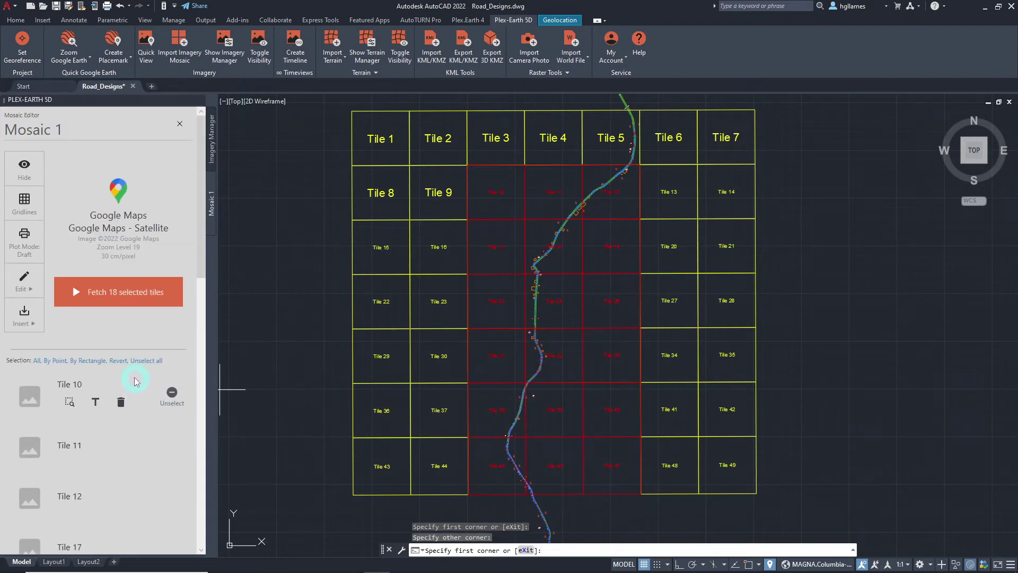
pyautogui.moveTo(97, 379)
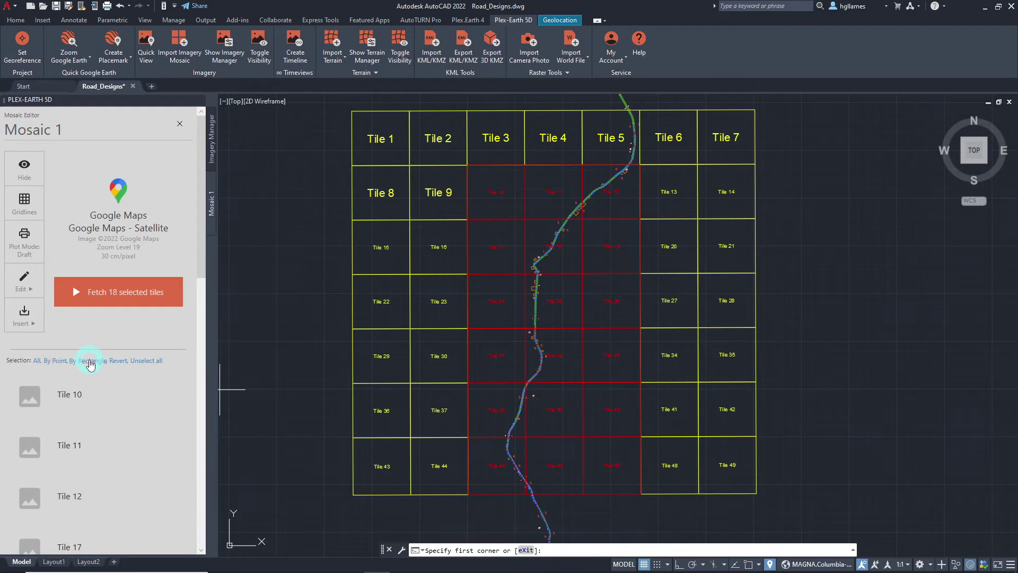
pyautogui.click(60, 361)
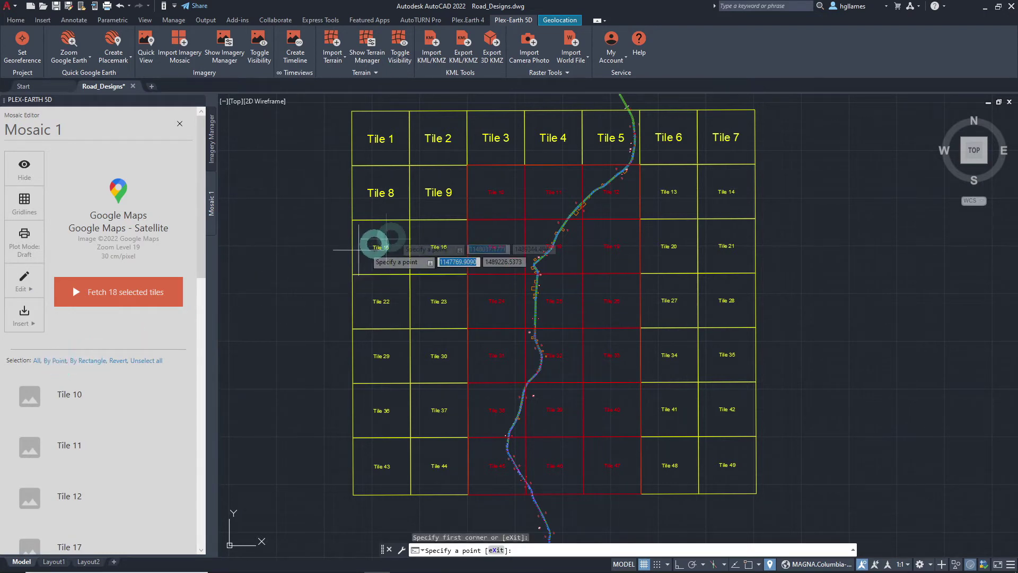
pyautogui.click(602, 141)
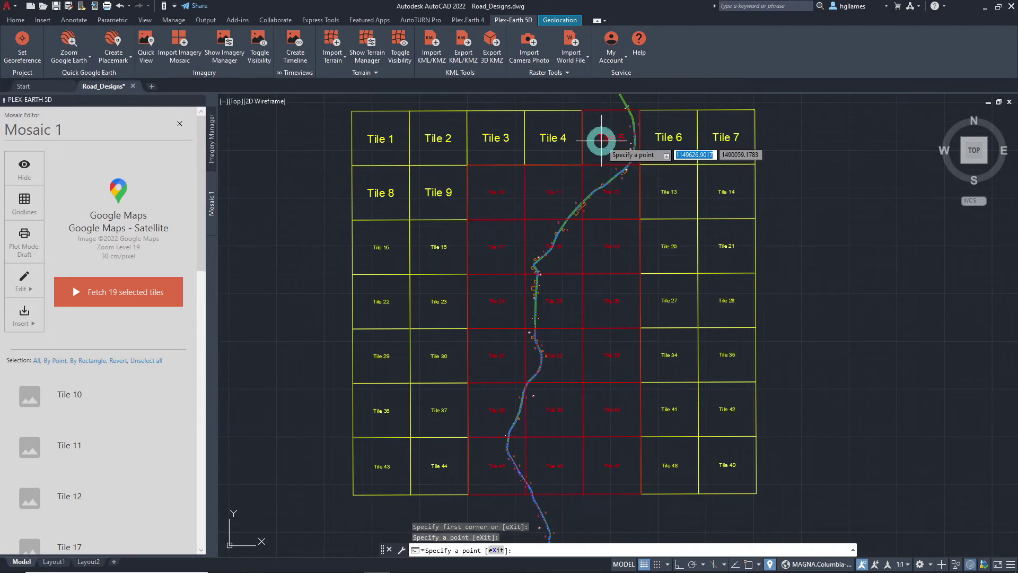
pyautogui.click(557, 141)
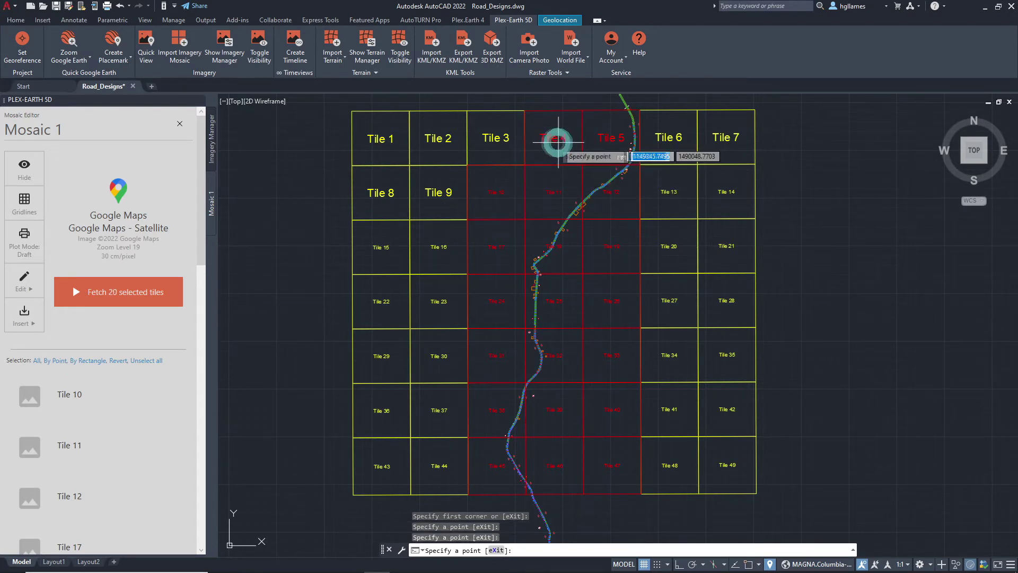
pyautogui.click(501, 144)
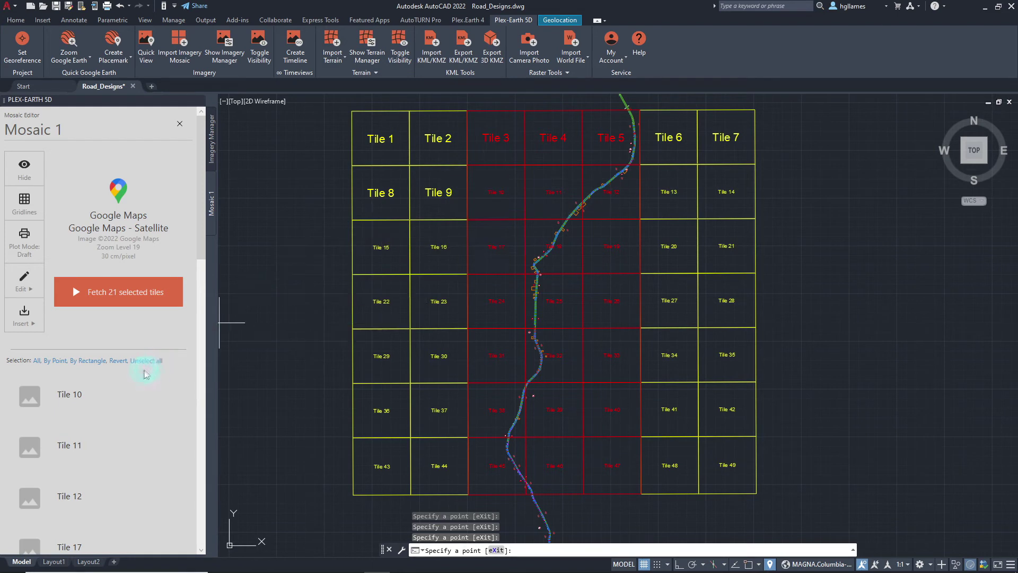
pyautogui.click(116, 364)
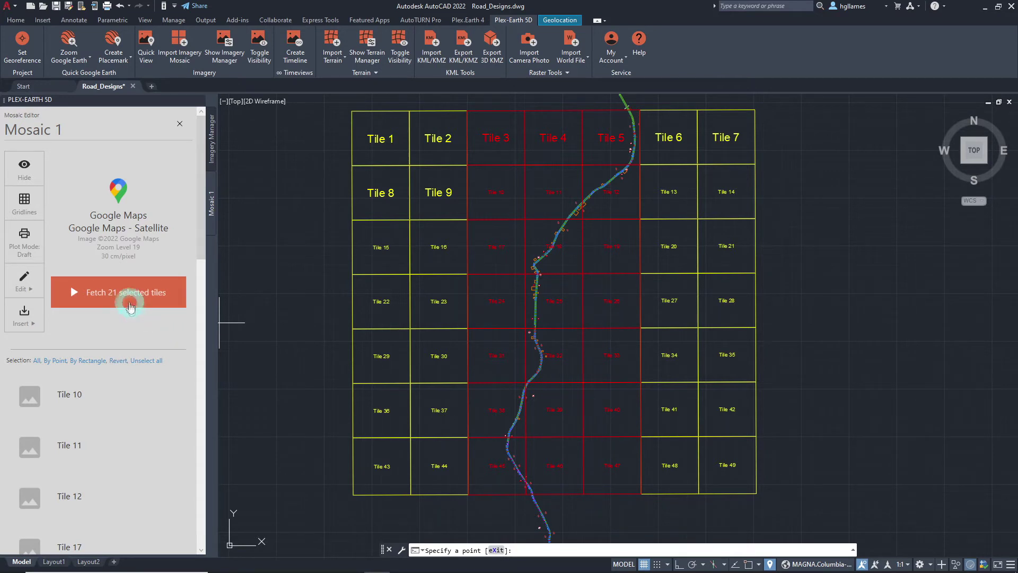
# Step: Fetch Google Maps satellite imagery for the 21 selected road tiles
pyautogui.click(126, 300)
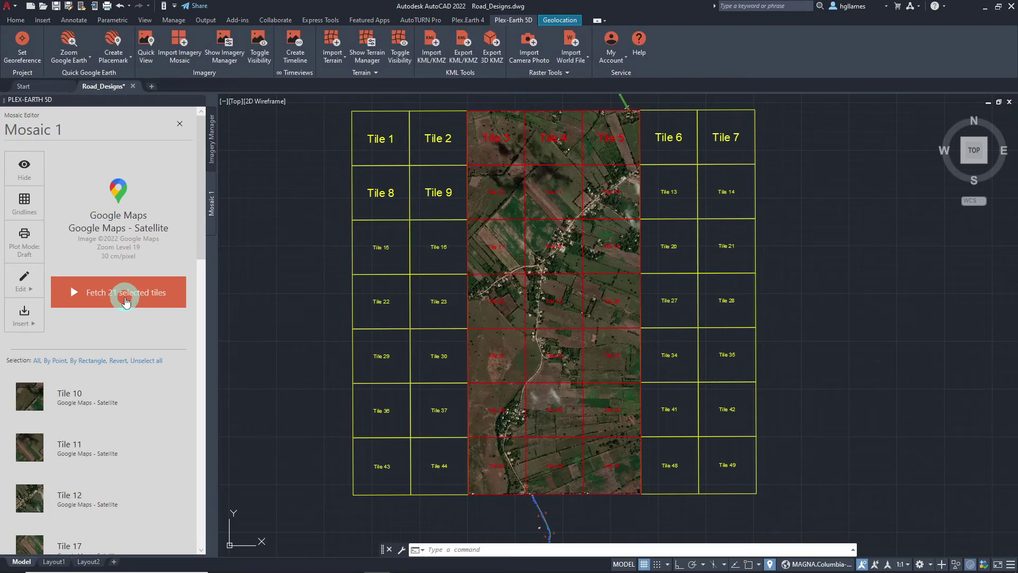
pyautogui.click(126, 301)
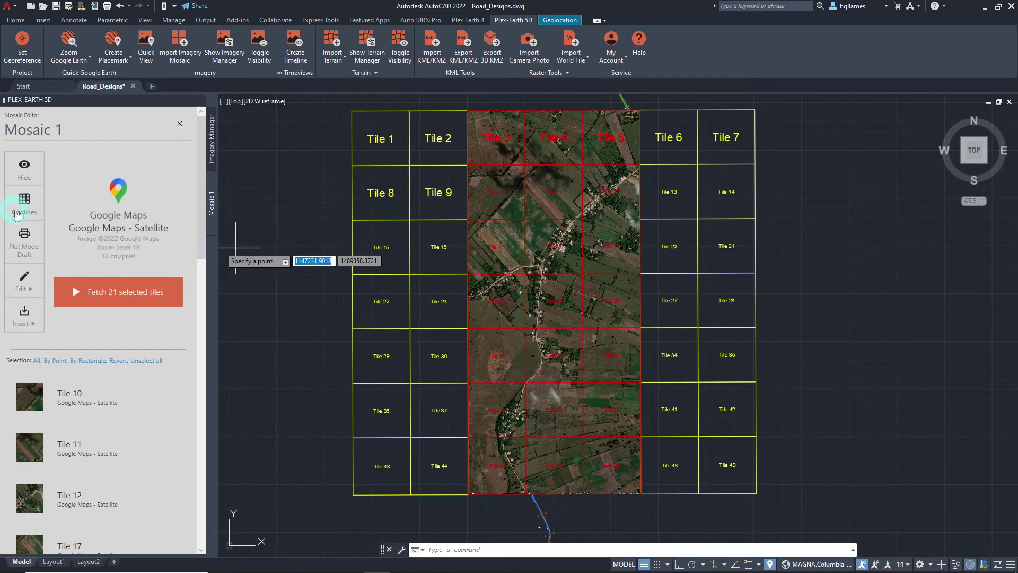
# Step: Hide the mosaic gridlines and labels, then zoom and pan along the road imagery
pyautogui.click(22, 212)
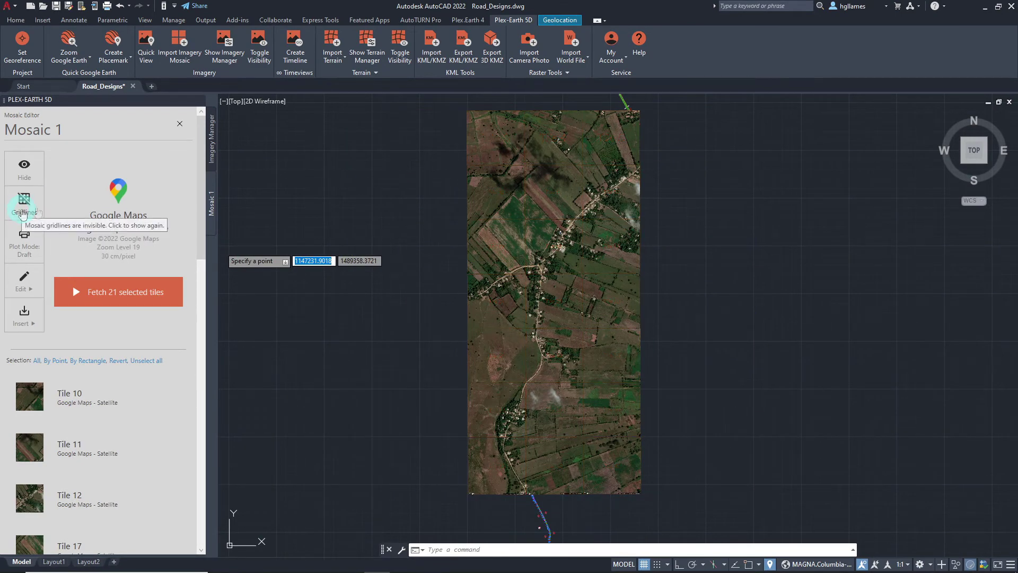
pyautogui.scroll(3, 599, 233)
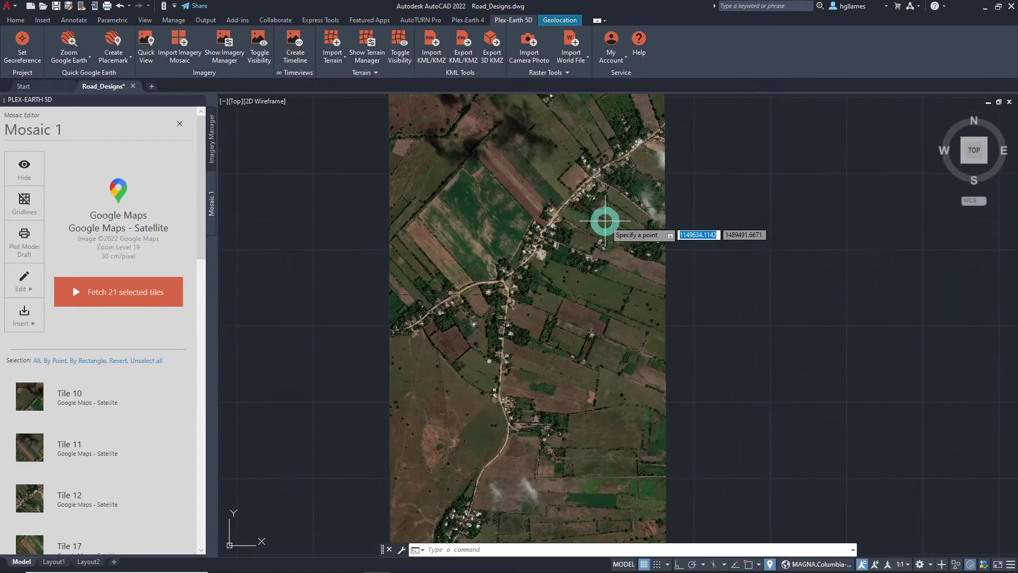
pyautogui.moveTo(605, 223); pyautogui.dragTo(554, 222, button='middle')
pyautogui.scroll(1, 563, 329)
pyautogui.scroll(2, 507, 260)
pyautogui.scroll(3, 507, 261)
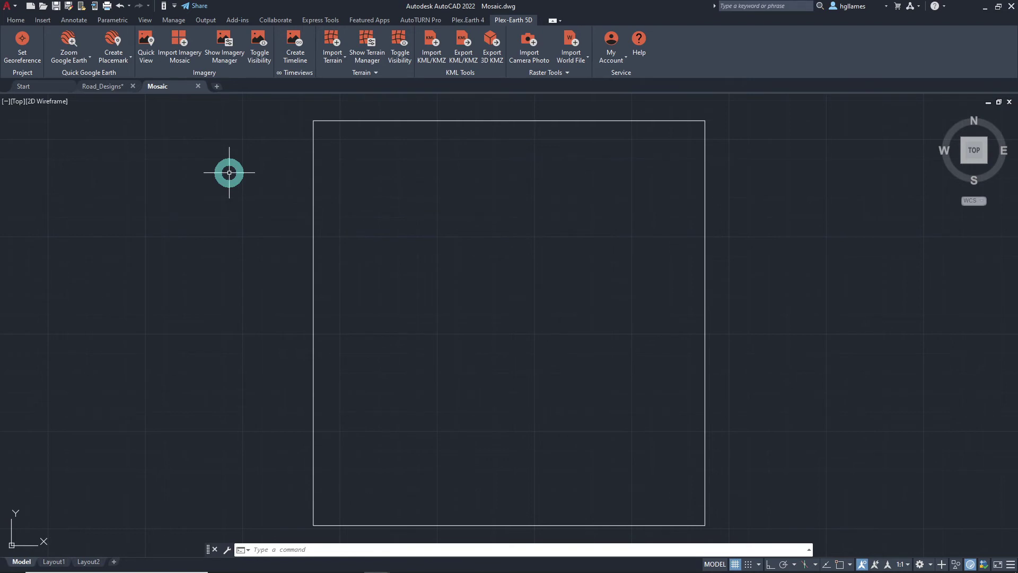
# Step: Start a new mosaic import at Automatic quality with its cover area from Google Earth
pyautogui.click(182, 57)
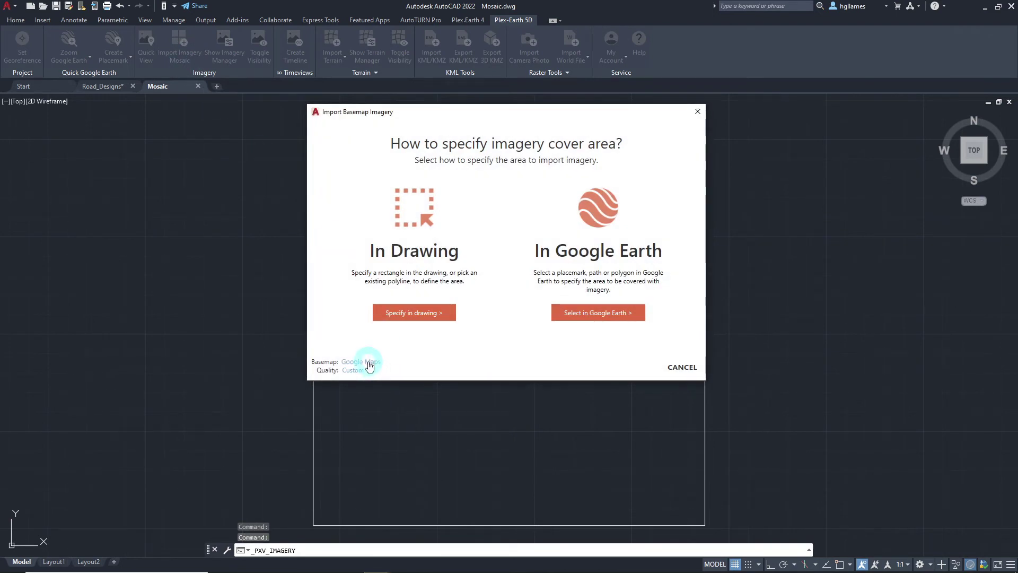
pyautogui.click(362, 374)
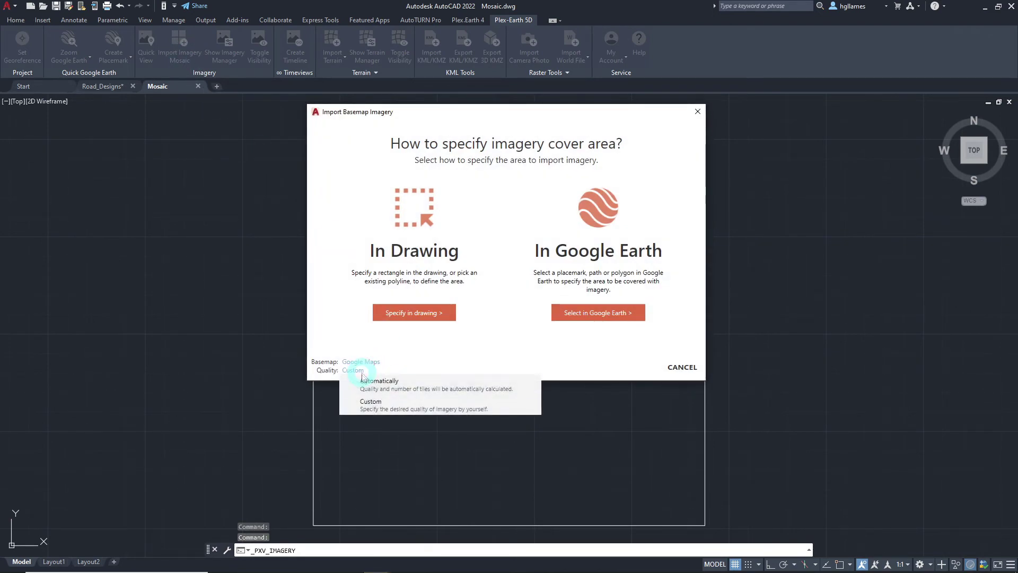
pyautogui.click(373, 392)
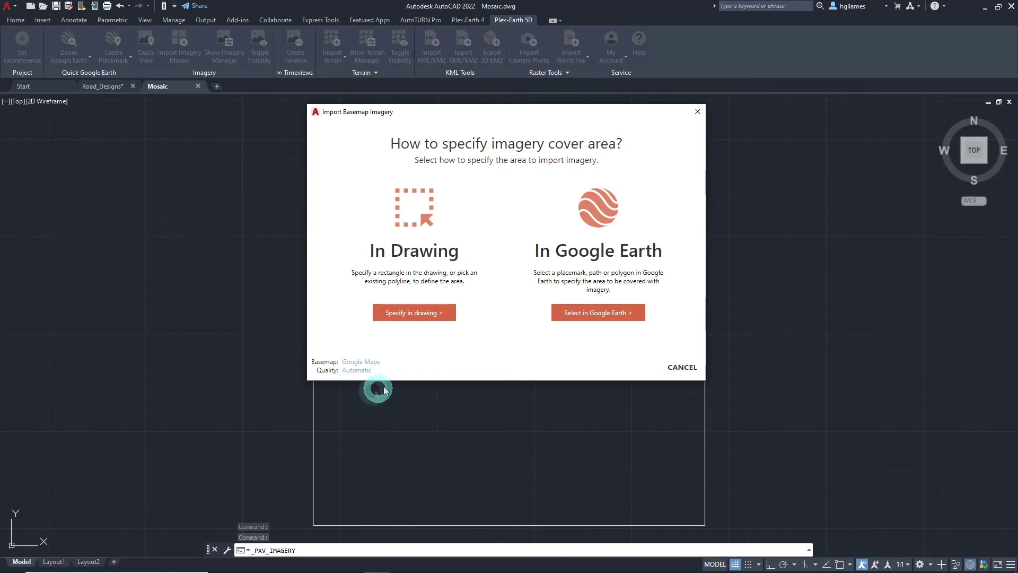
pyautogui.click(597, 313)
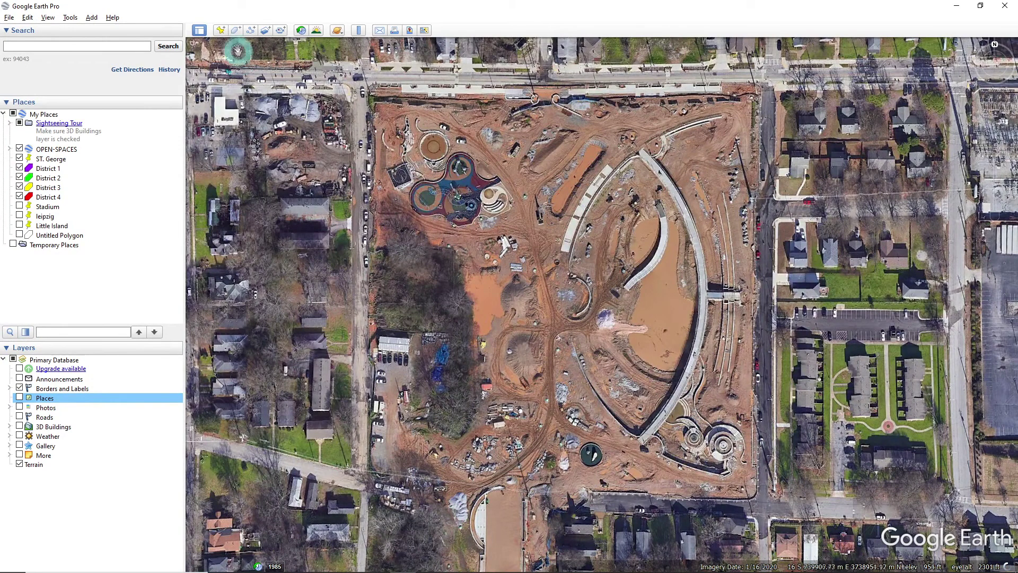
# Step: Outline the construction site with a polygon named 'site' and copy it
pyautogui.click(236, 30)
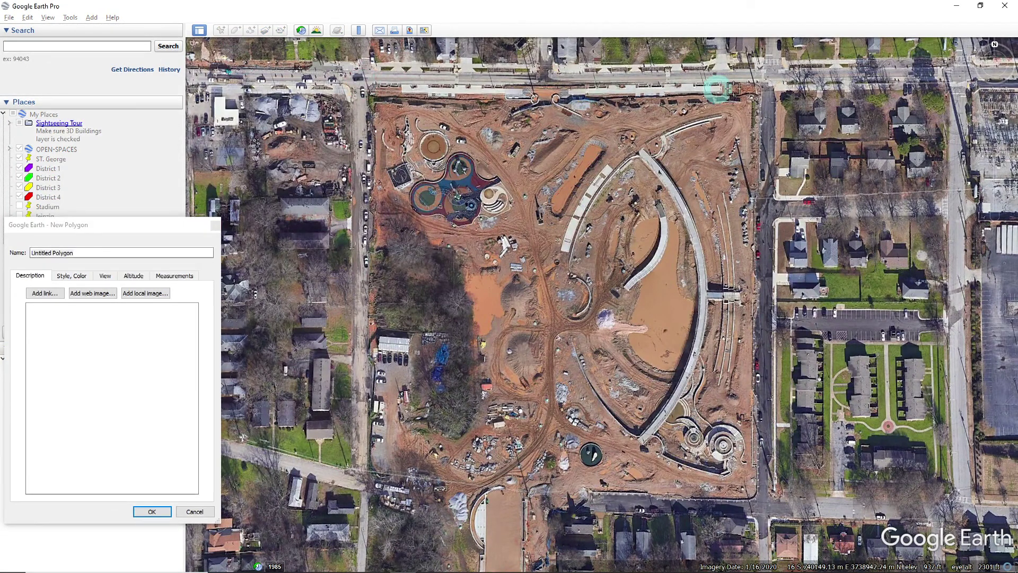
pyautogui.click(765, 509)
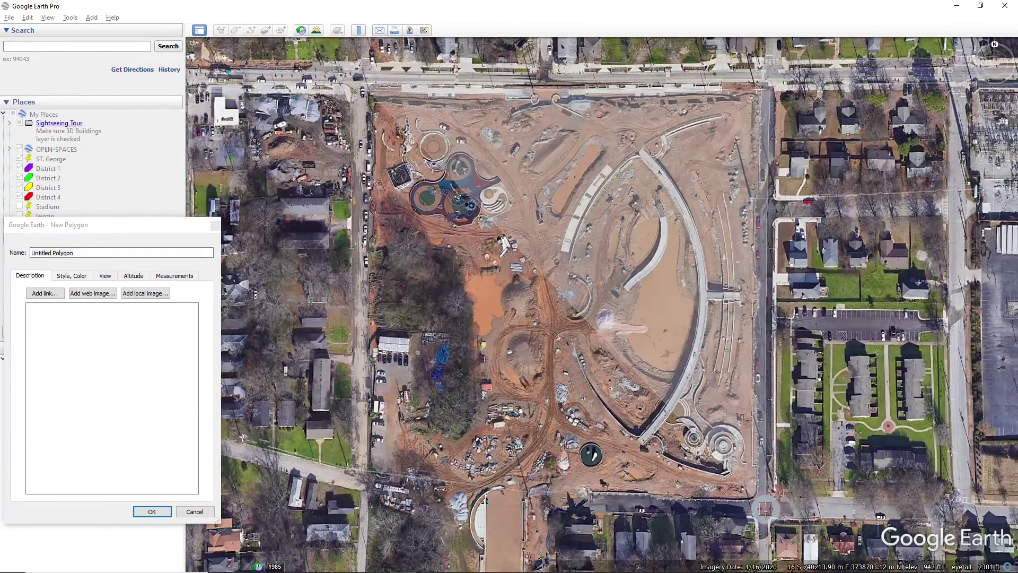
pyautogui.click(363, 478)
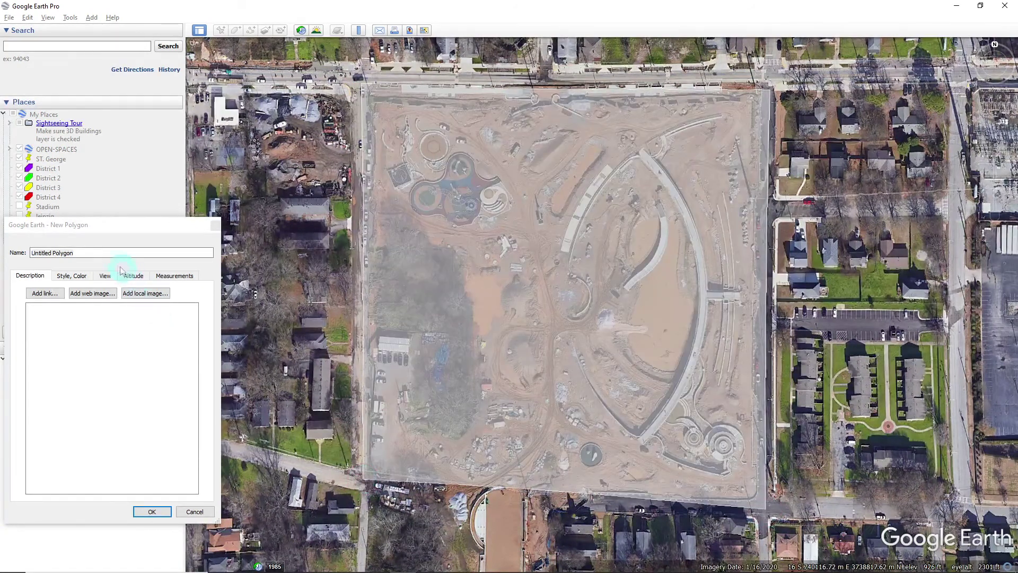
pyautogui.tripleClick(99, 255)
pyautogui.write('s')
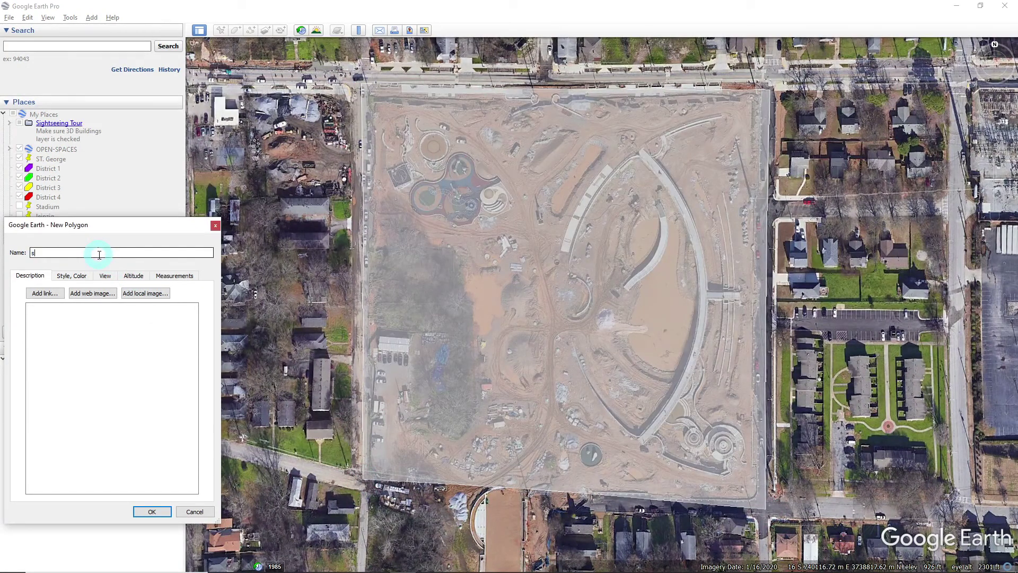
pyautogui.write('ite')
pyautogui.press('Return')
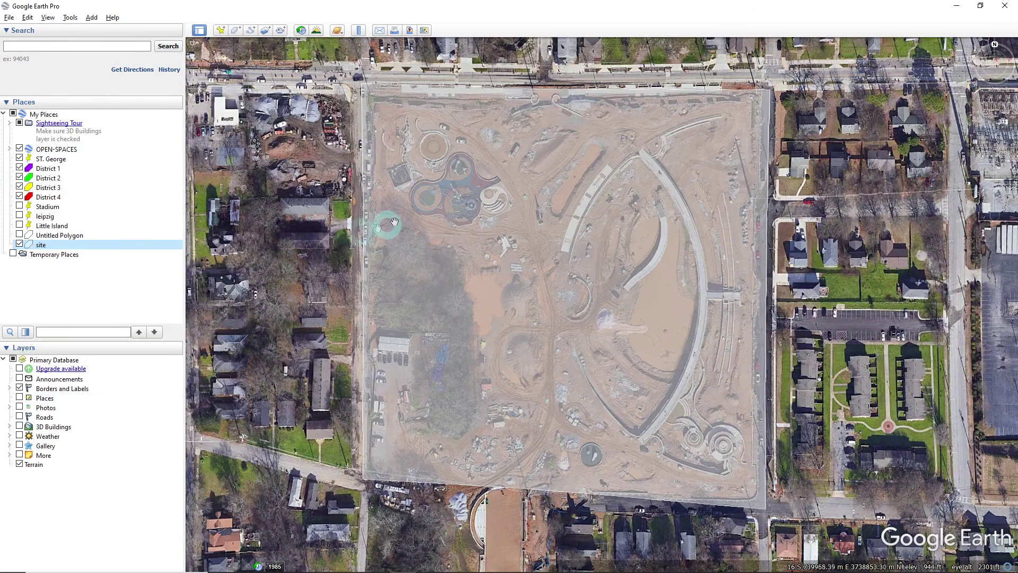
pyautogui.rightClick(469, 217)
pyautogui.click(492, 236)
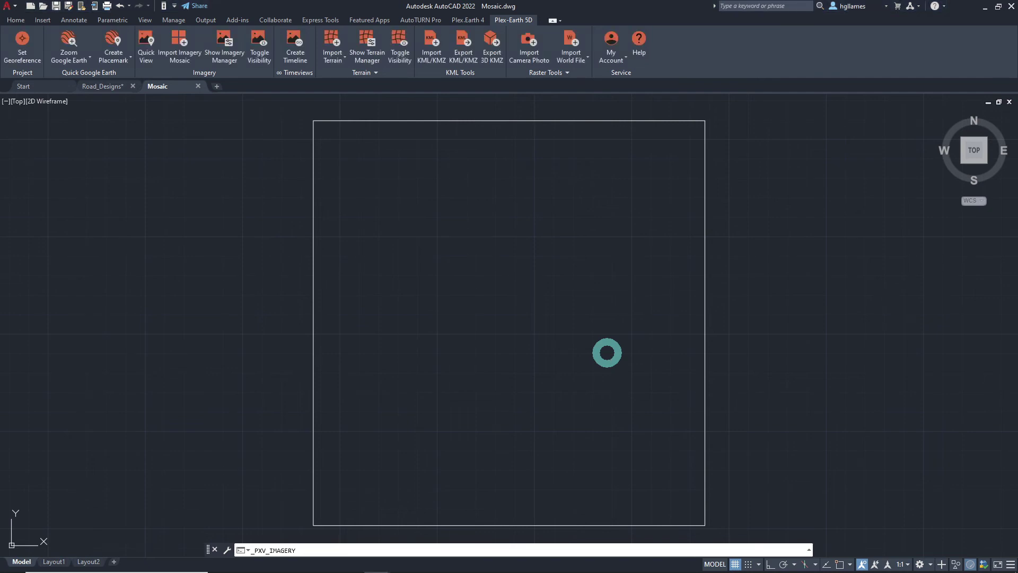
# Step: Set the cover area from the site polygon and fetch the four Zoom Level 20 tiles
pyautogui.click(607, 353)
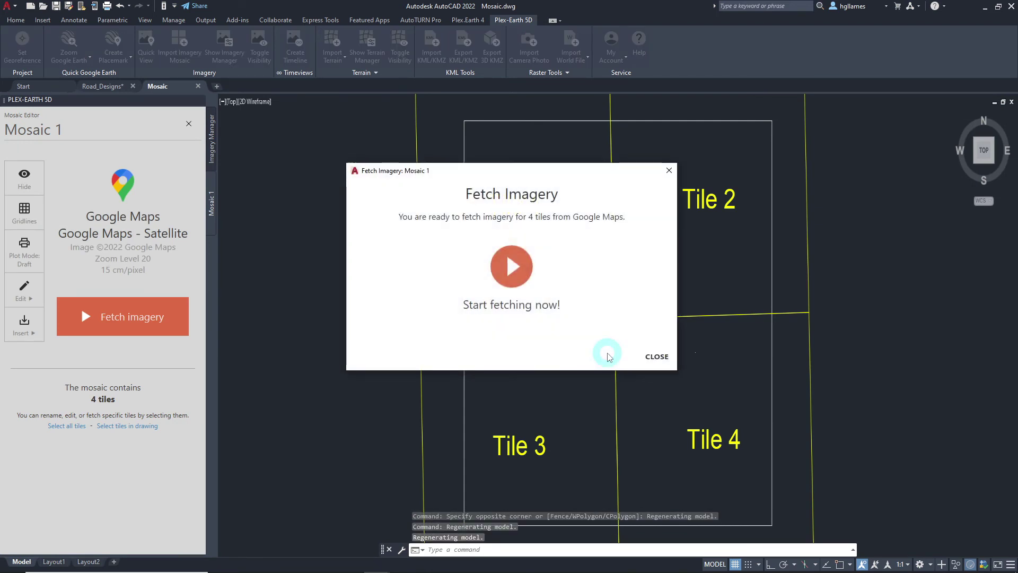
pyautogui.click(520, 268)
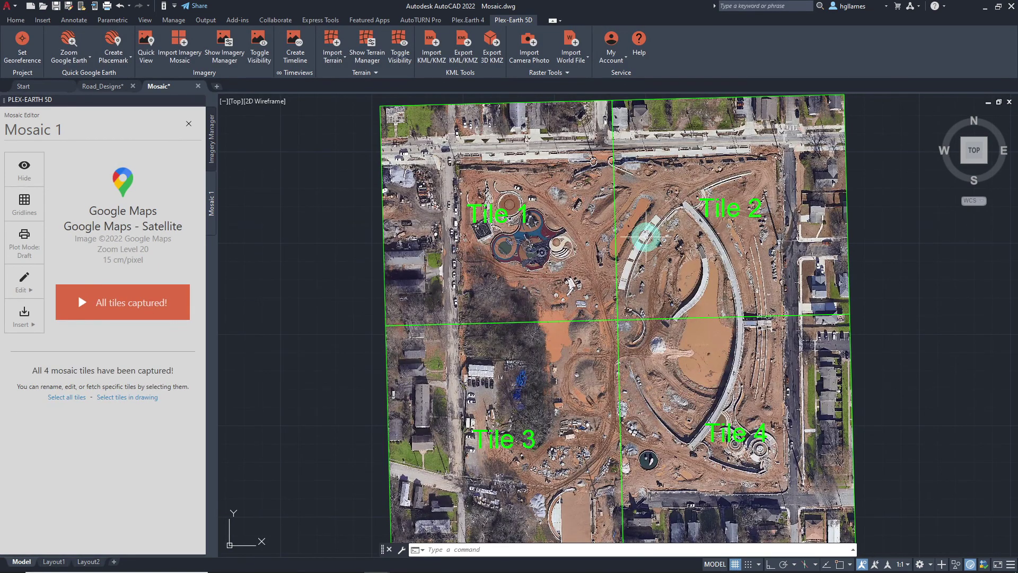
# Step: Hide gridlines, close the Mosaic 1 editor and Plex-Earth panel, and zoom to inspect
pyautogui.click(31, 209)
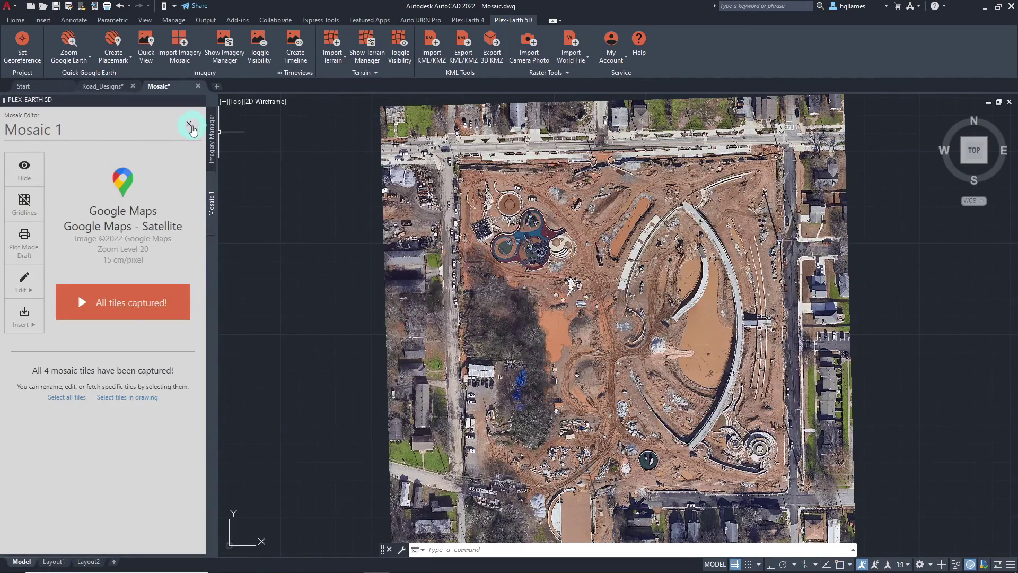
pyautogui.click(190, 125)
pyautogui.click(196, 126)
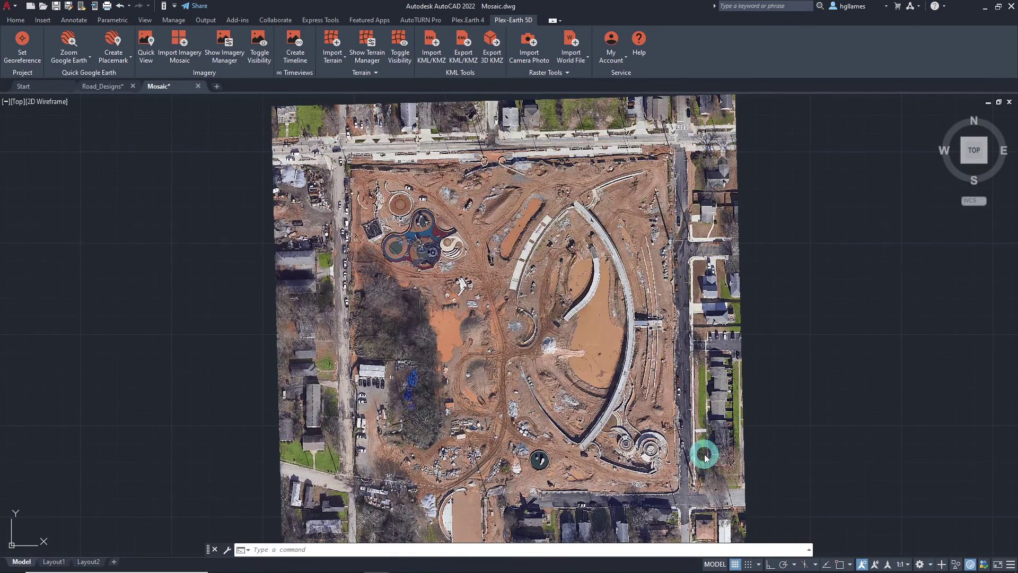
pyautogui.scroll(4, 498, 311)
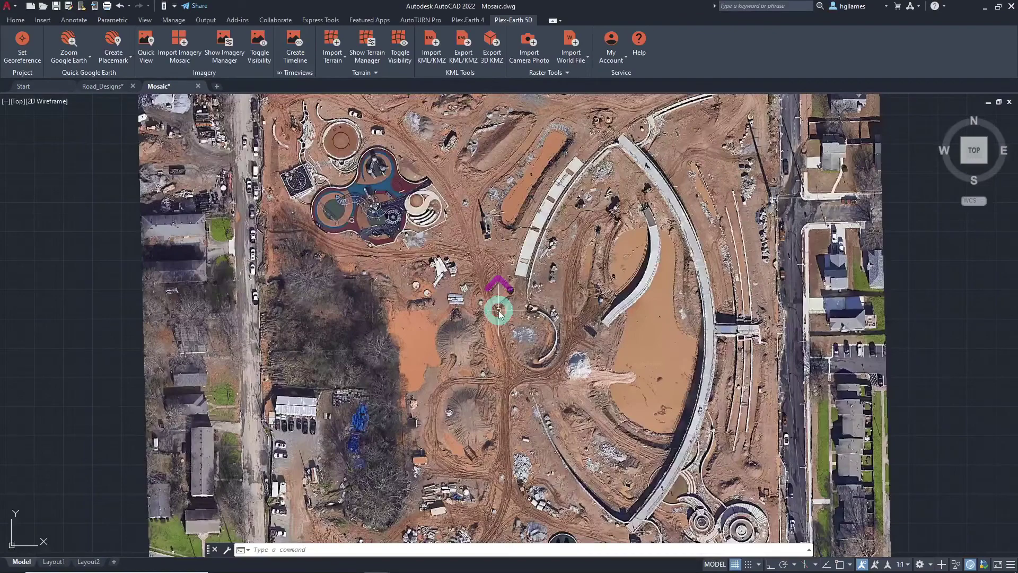
pyautogui.scroll(-5, 499, 312)
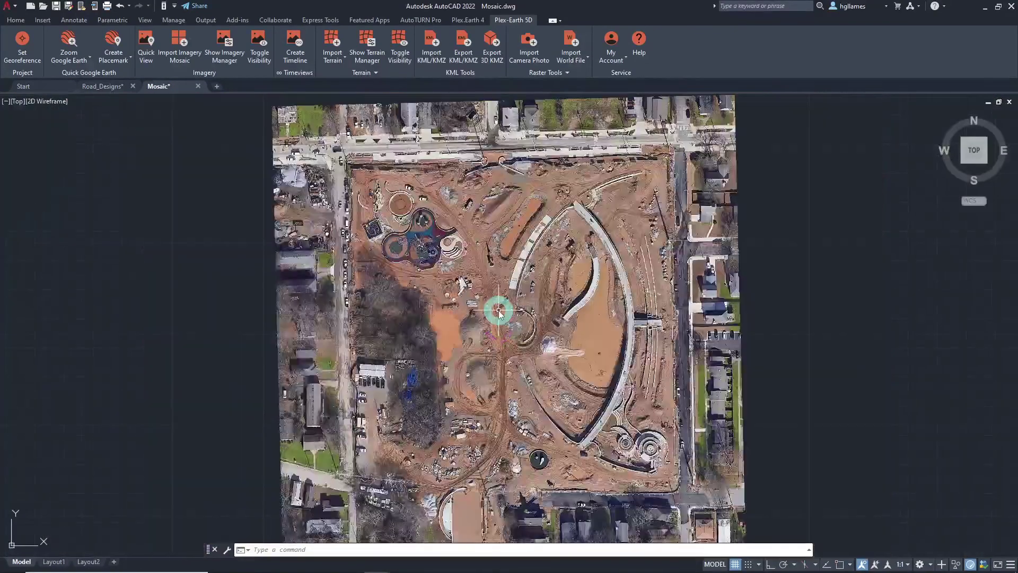